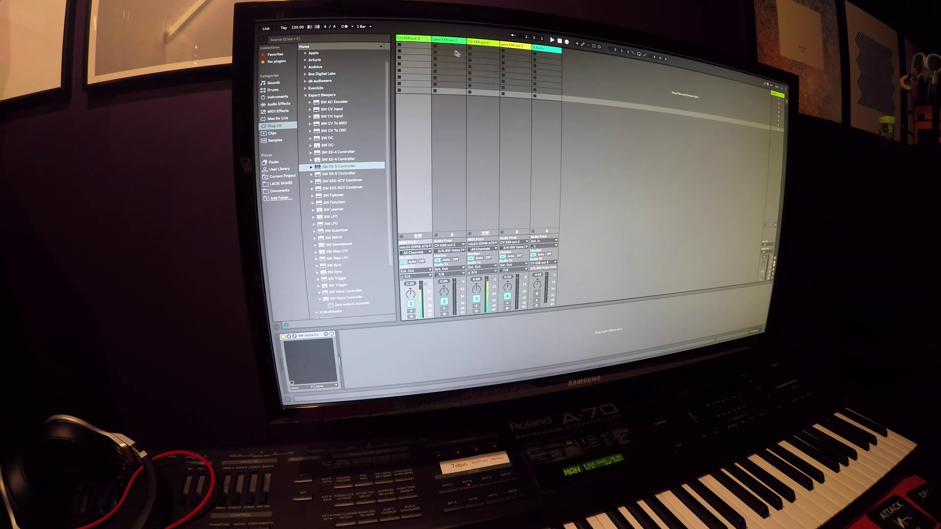
Step: Open the CV ES8 out 3 track's Silent Way Voice Controller window and show its Outputs matrix
{"action": "left_click", "coordinate": [417, 40]}
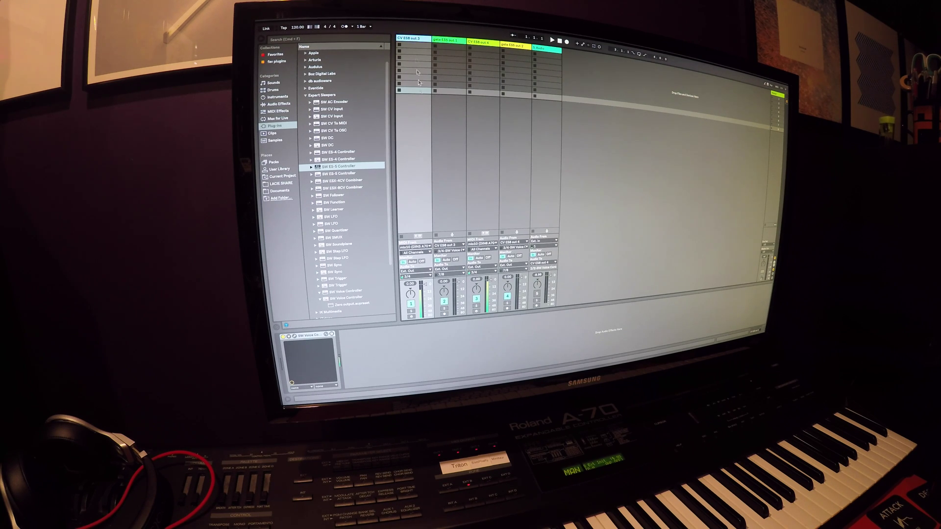
{"action": "left_click", "coordinate": [294, 335]}
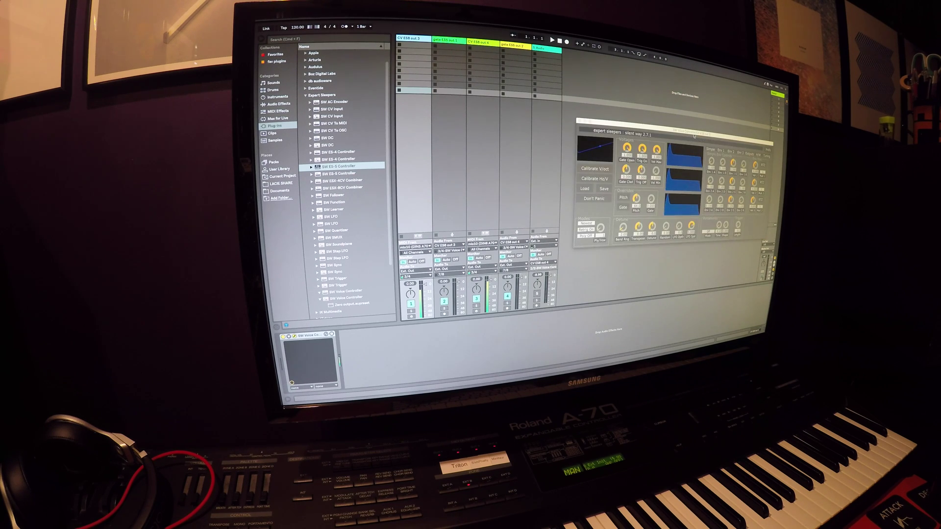
{"action": "left_click_drag", "start_coordinate": [695, 135], "coordinate": [623, 101]}
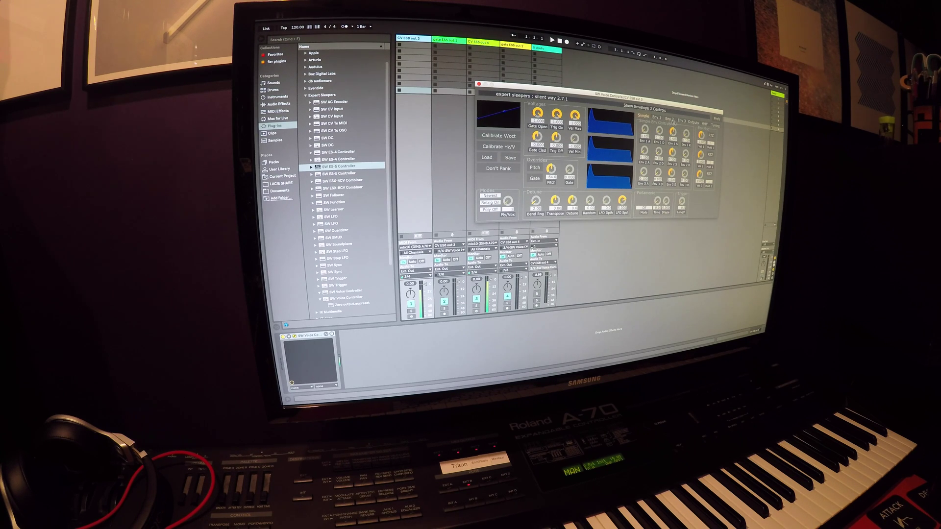
{"action": "left_click", "coordinate": [694, 126]}
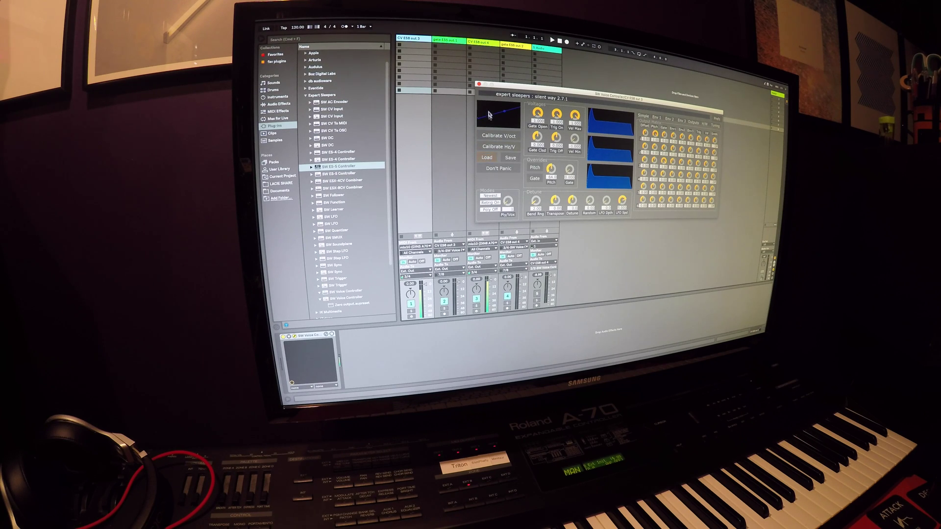
{"action": "left_click", "coordinate": [498, 135]}
{"action": "left_click_drag", "start_coordinate": [652, 102], "coordinate": [673, 112]}
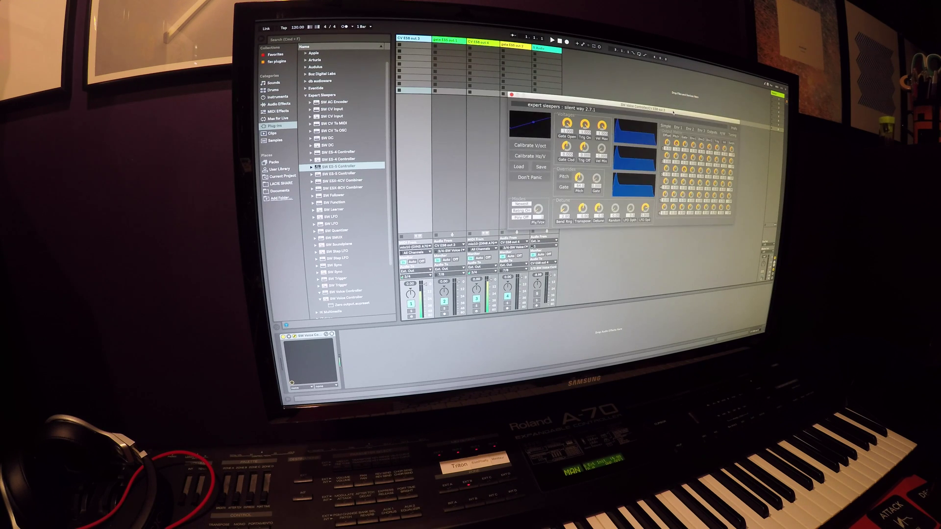
Step: Set the gate ES5 track's Audio From to the voice controller track's 3/4-SW Voice Controller
{"action": "left_click", "coordinate": [456, 44]}
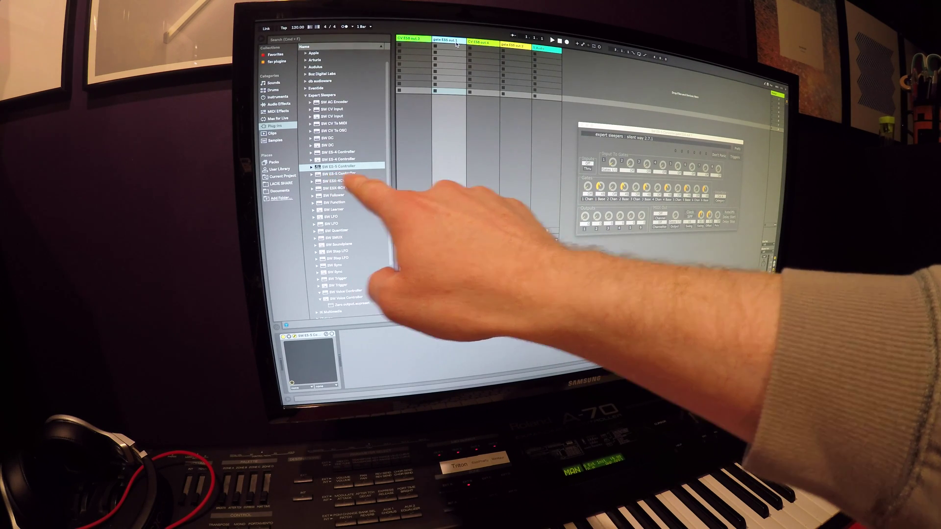
{"action": "key", "text": "super+alt+m"}
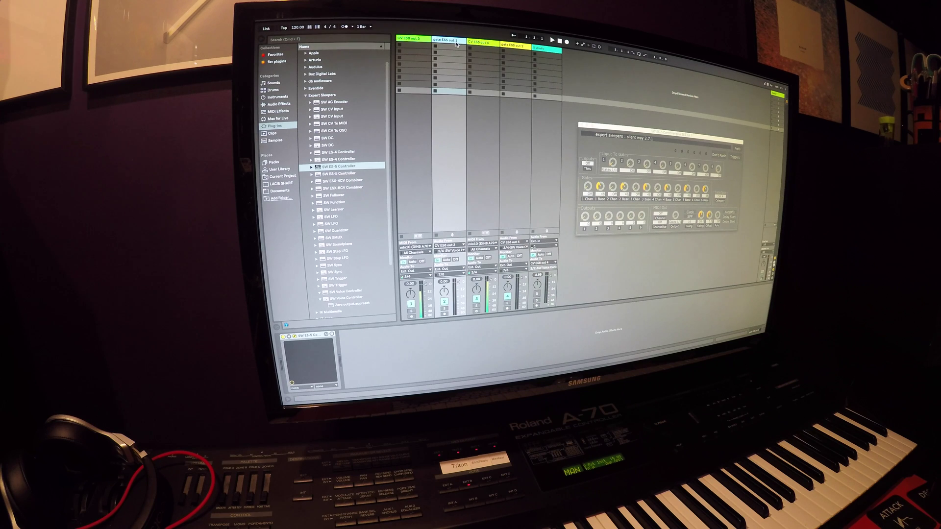
{"action": "left_click", "coordinate": [451, 132]}
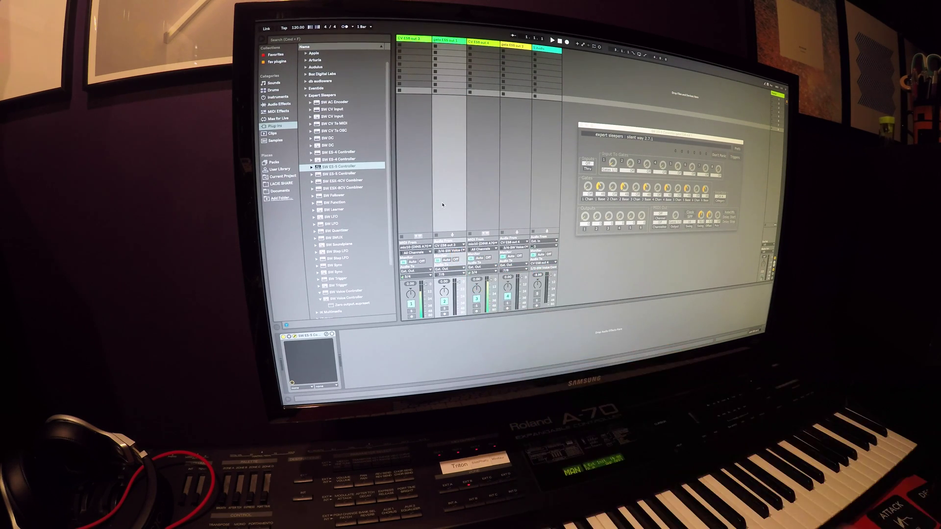
{"action": "left_click", "coordinate": [449, 245]}
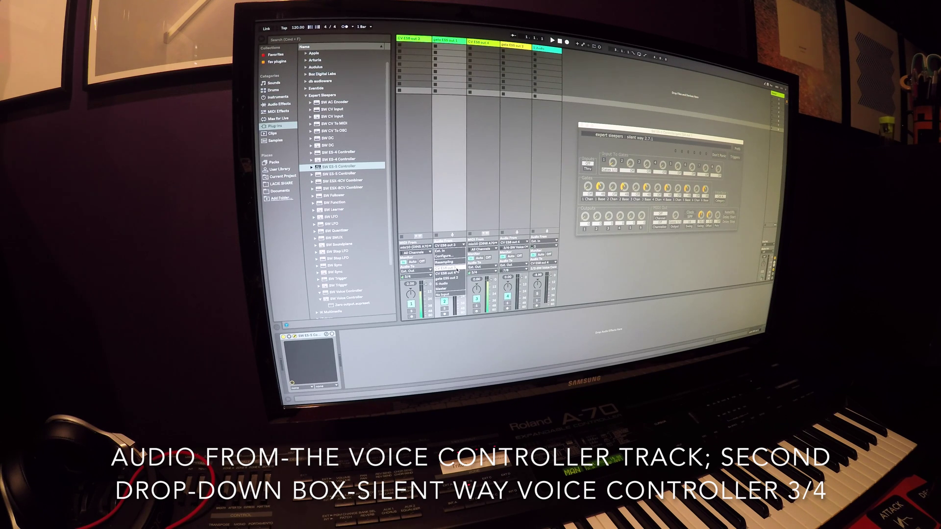
{"action": "left_click", "coordinate": [456, 270]}
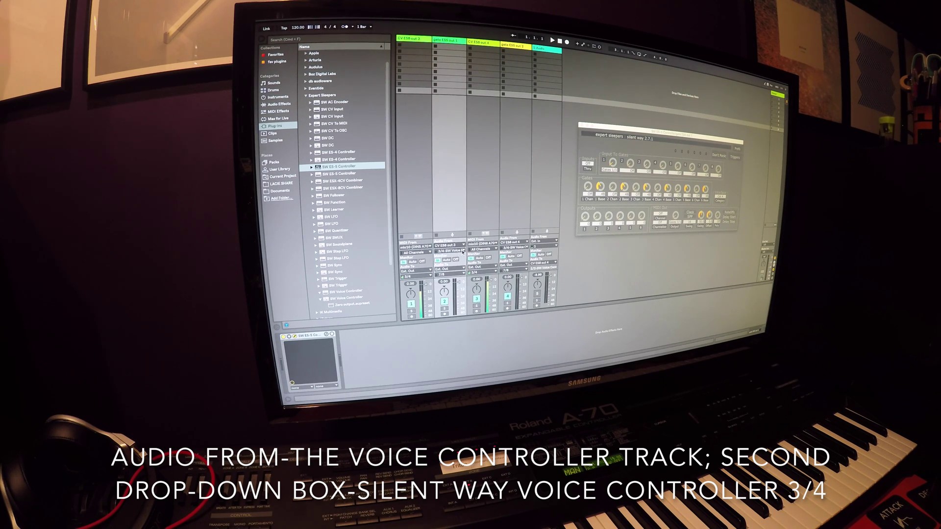
{"action": "left_click", "coordinate": [462, 252]}
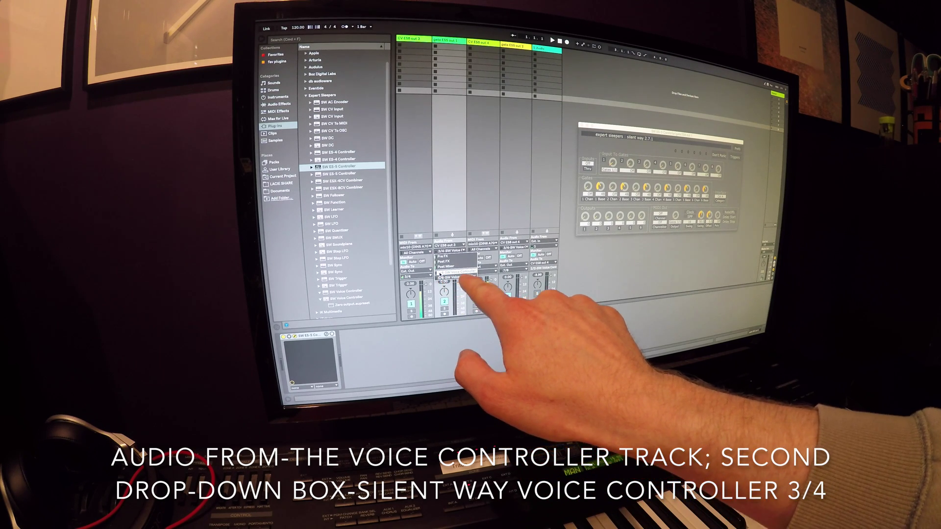
{"action": "left_click", "coordinate": [439, 274]}
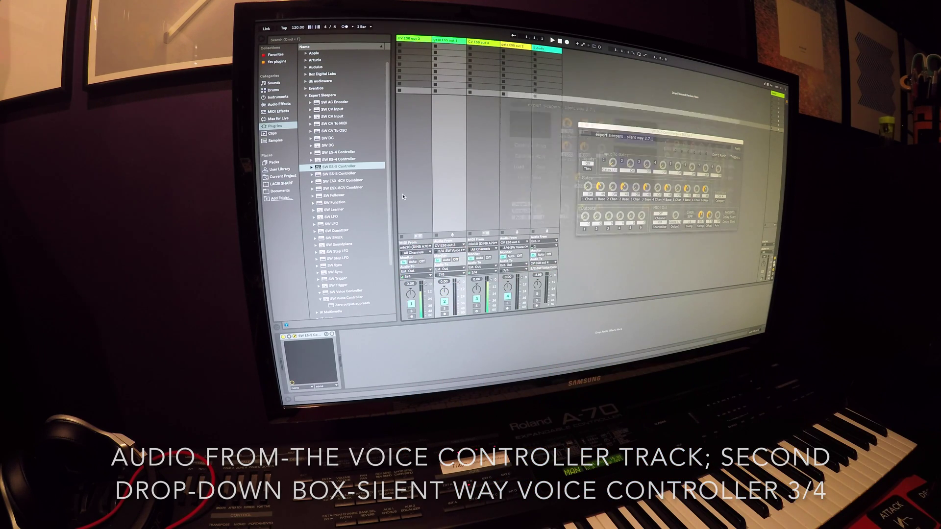
{"action": "left_click", "coordinate": [414, 184]}
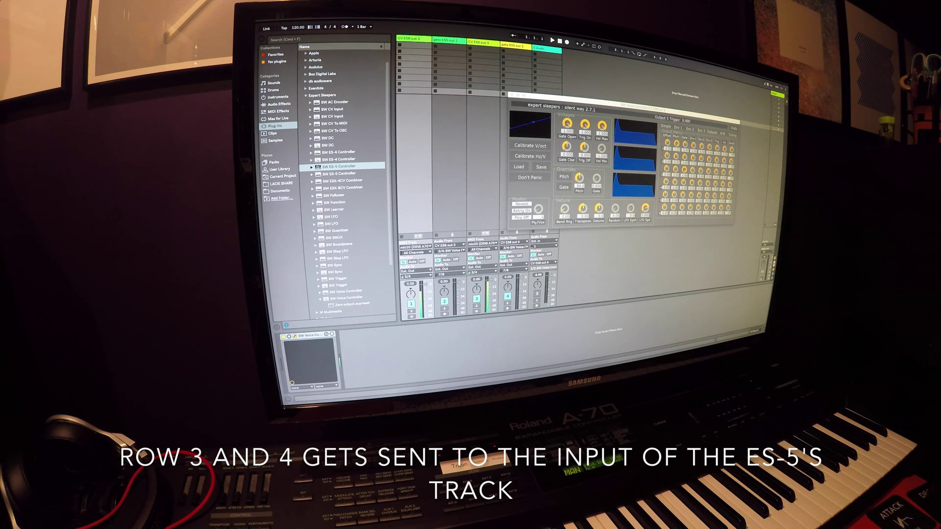
{"action": "left_click", "coordinate": [455, 196]}
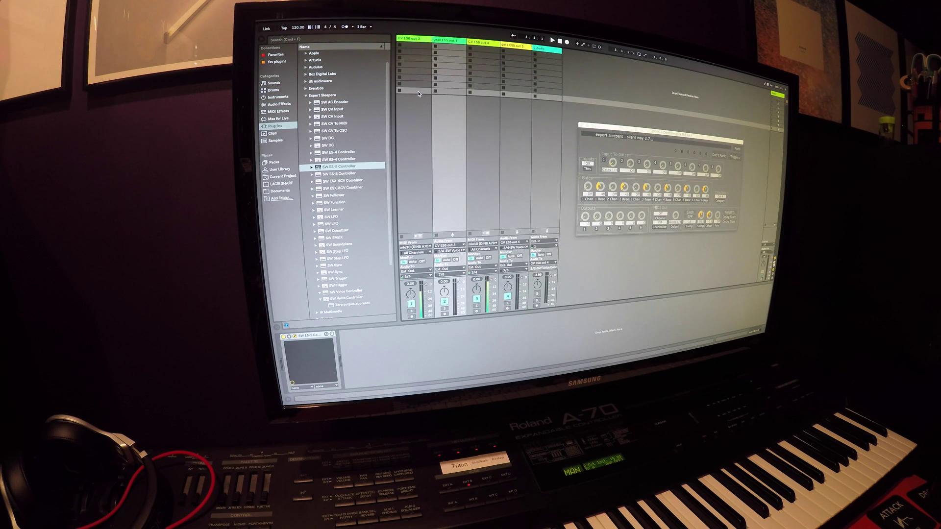
{"action": "left_click", "coordinate": [414, 40]}
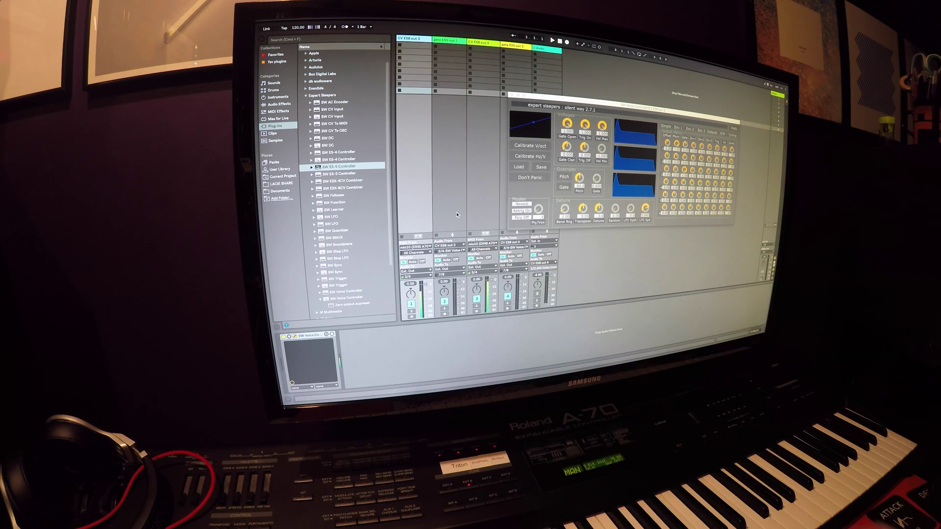
Step: Compare track 2's SW ES-5 Controller with the Voice Controllers on tracks 1 and 3
{"action": "left_click", "coordinate": [457, 214]}
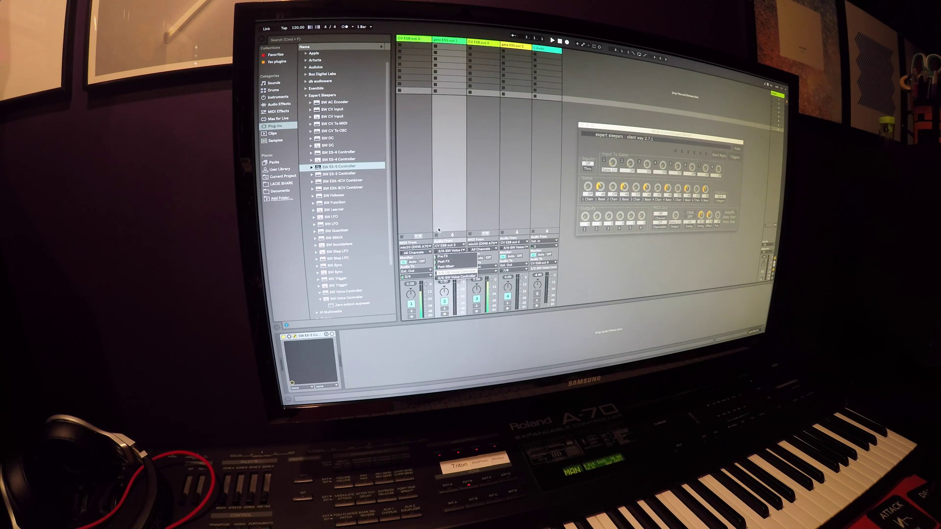
{"action": "left_click", "coordinate": [410, 208]}
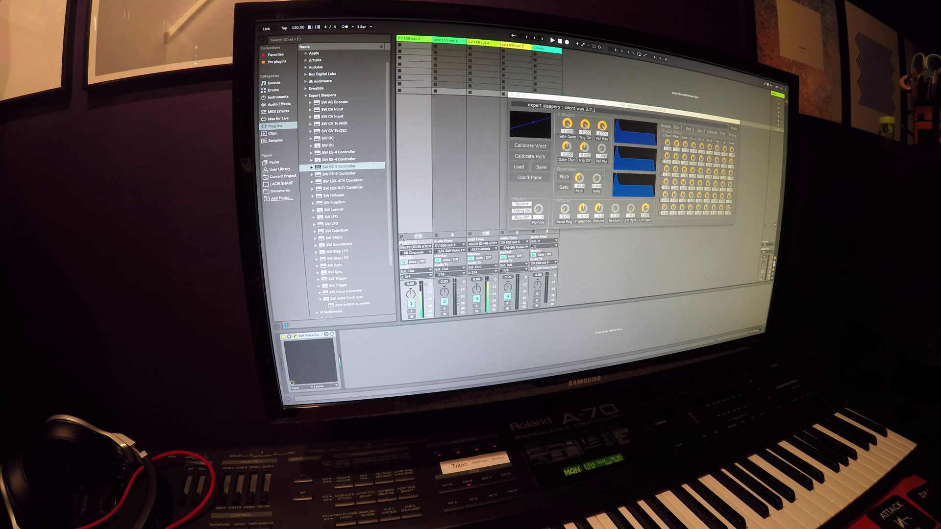
{"action": "left_click", "coordinate": [439, 215]}
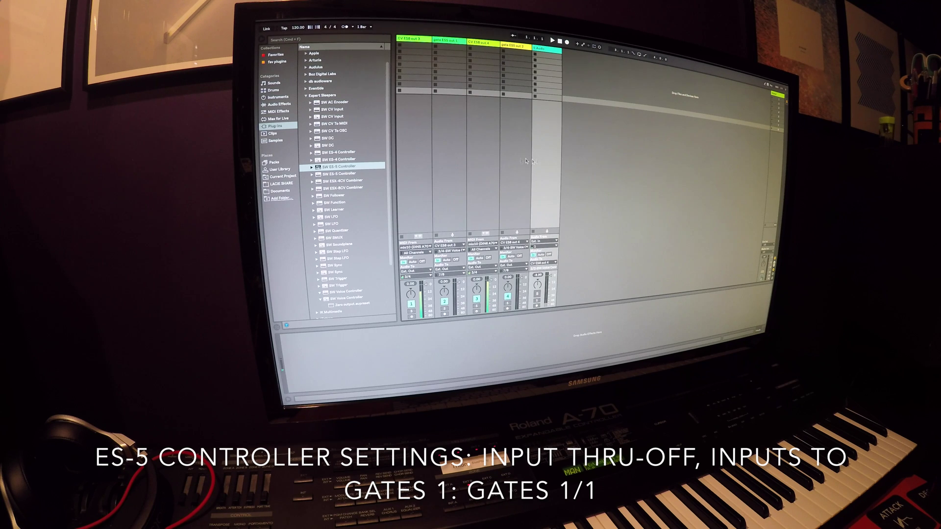
{"action": "left_click", "coordinate": [480, 161]}
Step: Return to track 2's SW ES-5 Controller and close its plugin window
{"action": "left_click", "coordinate": [441, 154]}
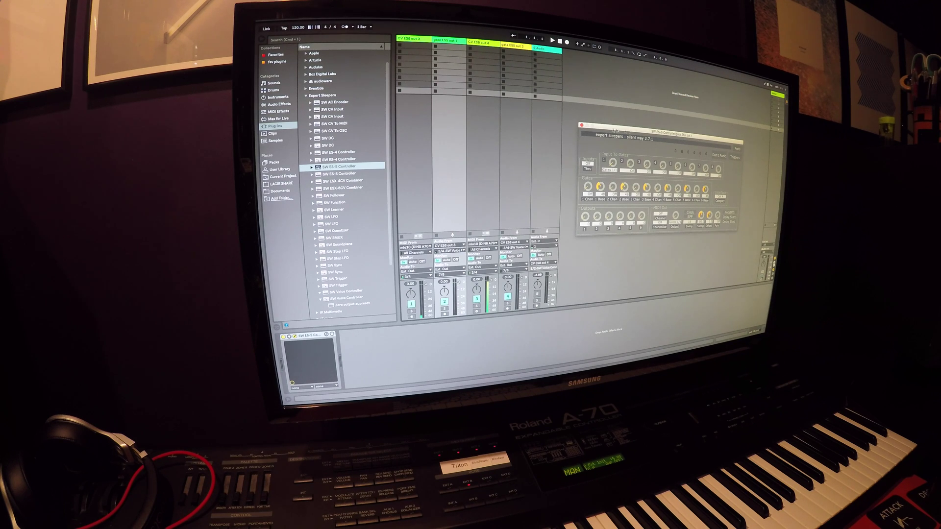
{"action": "left_click", "coordinate": [580, 126]}
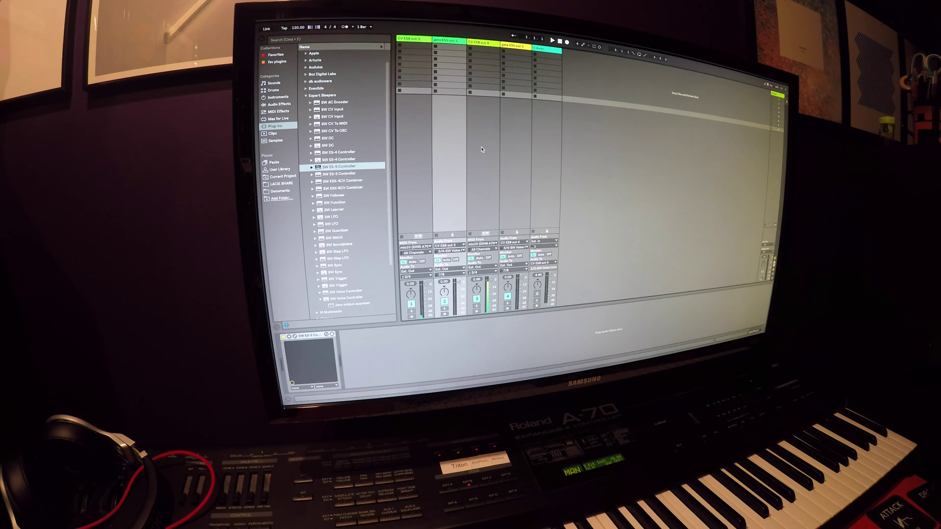
Step: Select the third track and display its SW Voice Controller Outputs routing matrix
{"action": "left_click", "coordinate": [481, 149]}
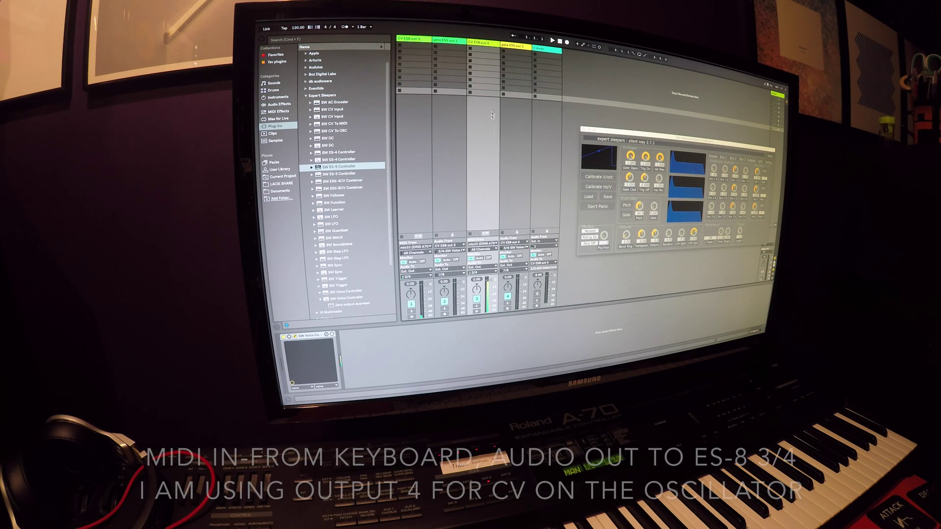
{"action": "left_click", "coordinate": [486, 43]}
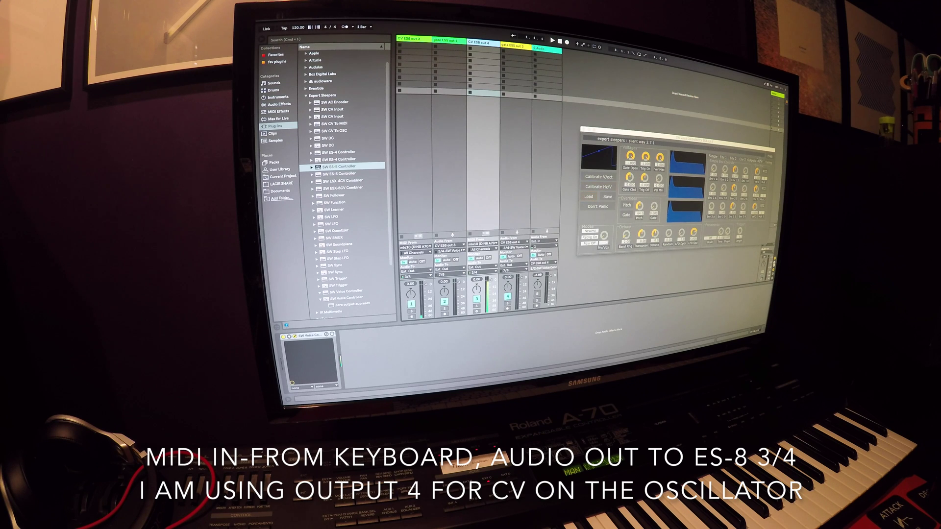
{"action": "left_click", "coordinate": [752, 157]}
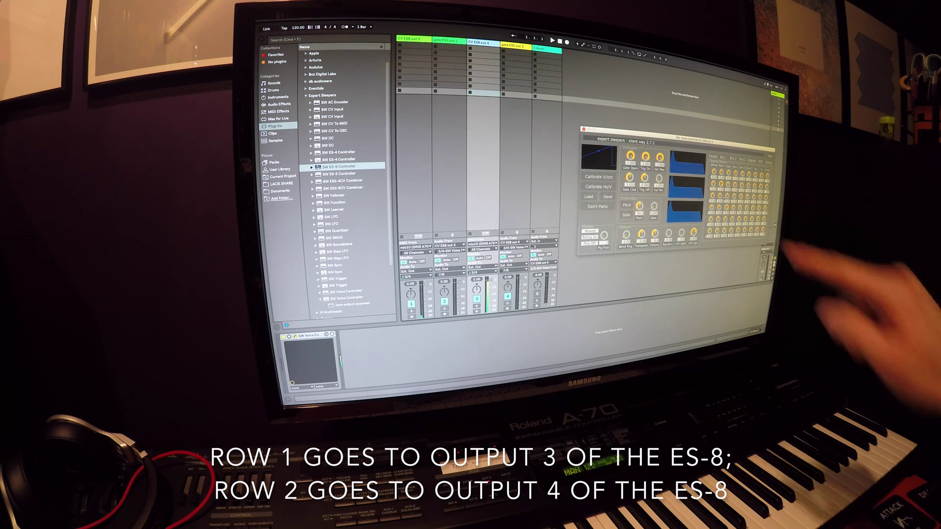
{"action": "left_click", "coordinate": [515, 185]}
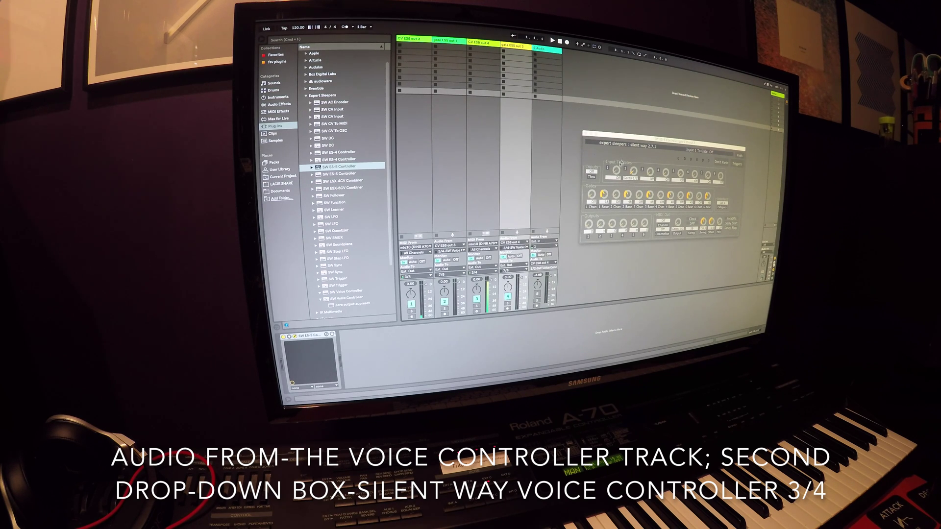
{"action": "left_click", "coordinate": [473, 131]}
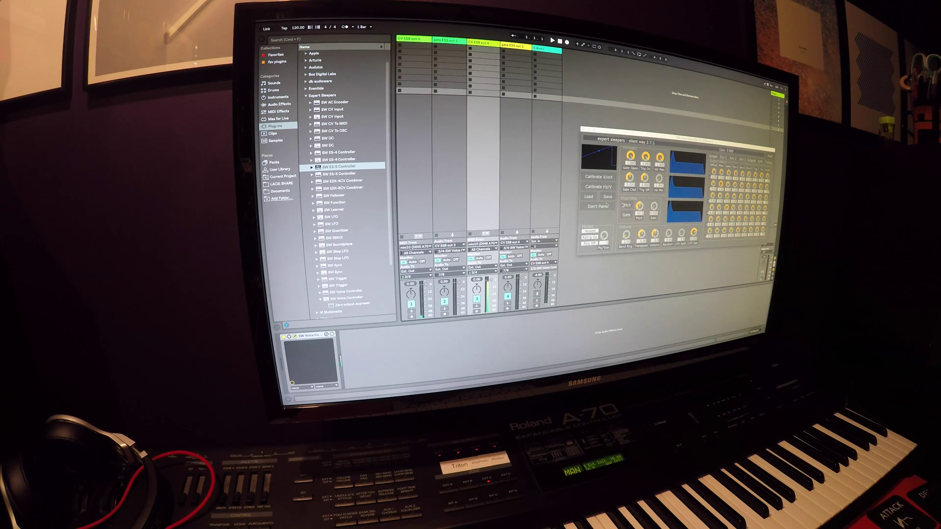
Step: Show the fourth track's SW ES-5 Controller window, then move on through the tracks' plugins
{"action": "left_click", "coordinate": [519, 217]}
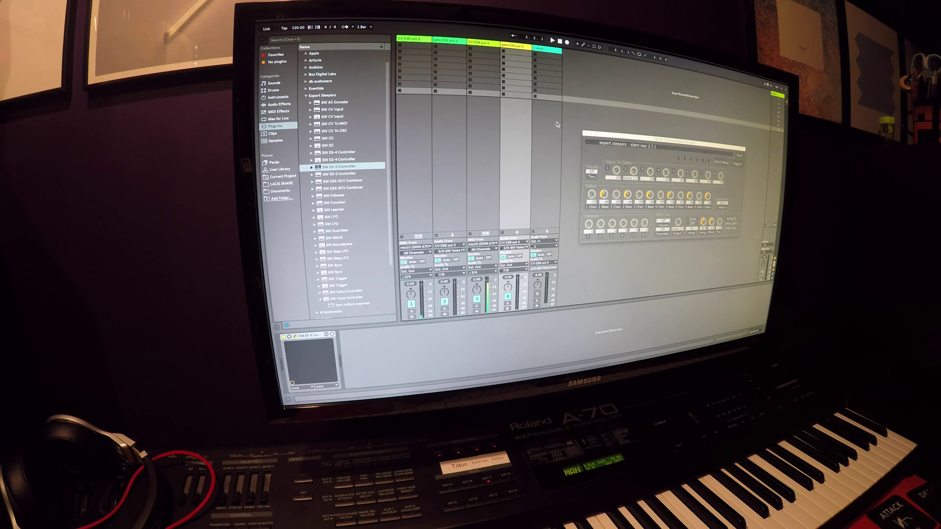
{"action": "left_click", "coordinate": [478, 126]}
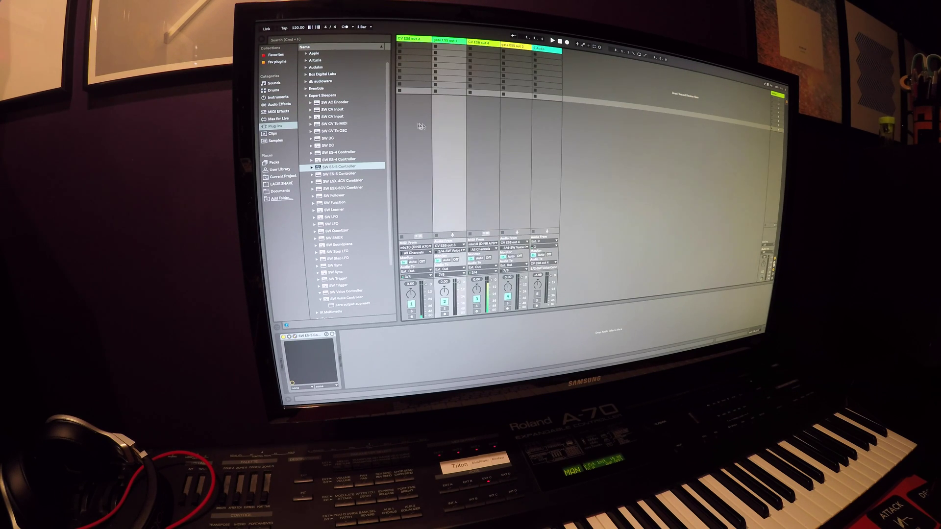
Step: Switch across the tracks to the other SW Voice Controller and load its saved calibration data
{"action": "left_click", "coordinate": [420, 128]}
{"action": "left_click", "coordinate": [474, 129]}
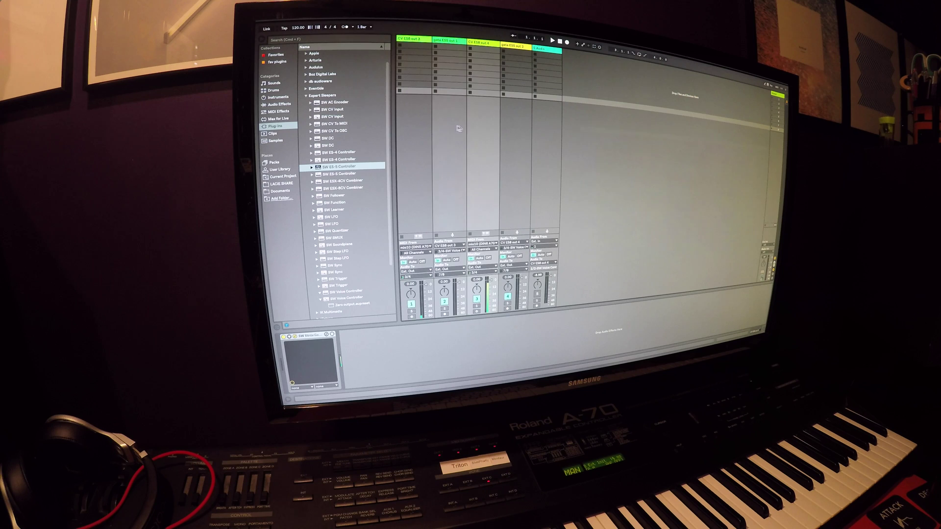
{"action": "left_click", "coordinate": [505, 130]}
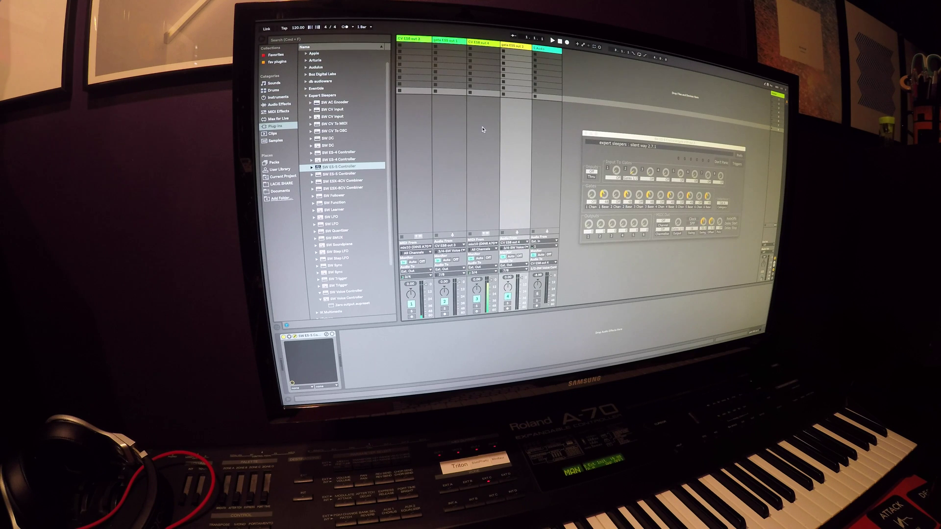
{"action": "left_click", "coordinate": [588, 137]}
{"action": "left_click", "coordinate": [454, 141]}
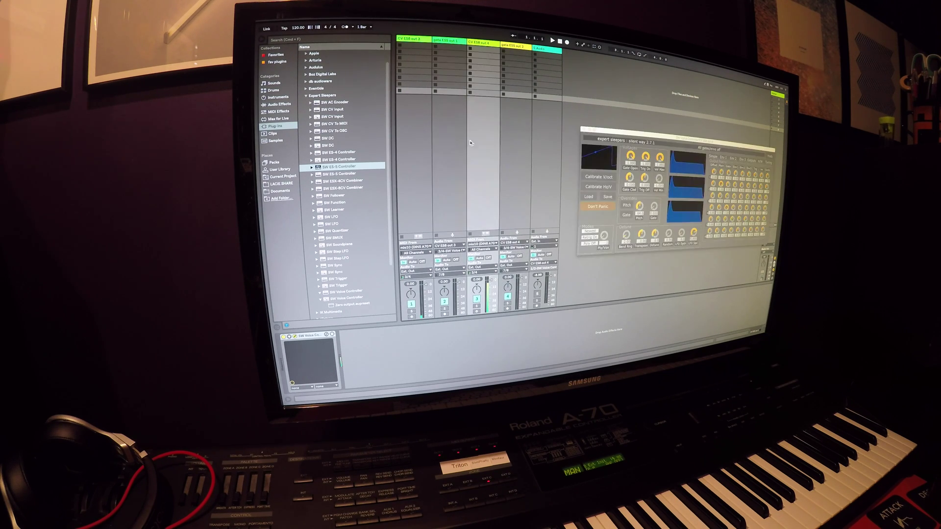
{"action": "left_click", "coordinate": [431, 143]}
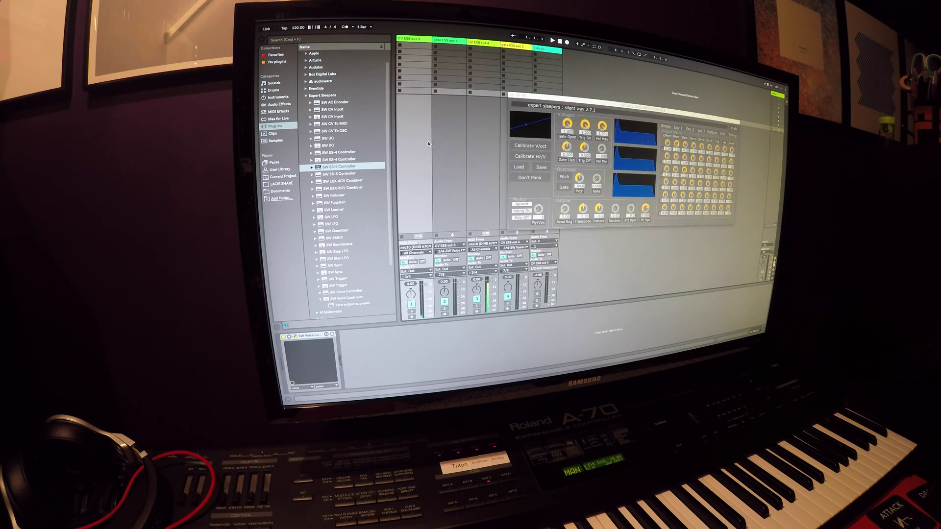
{"action": "left_click", "coordinate": [521, 166]}
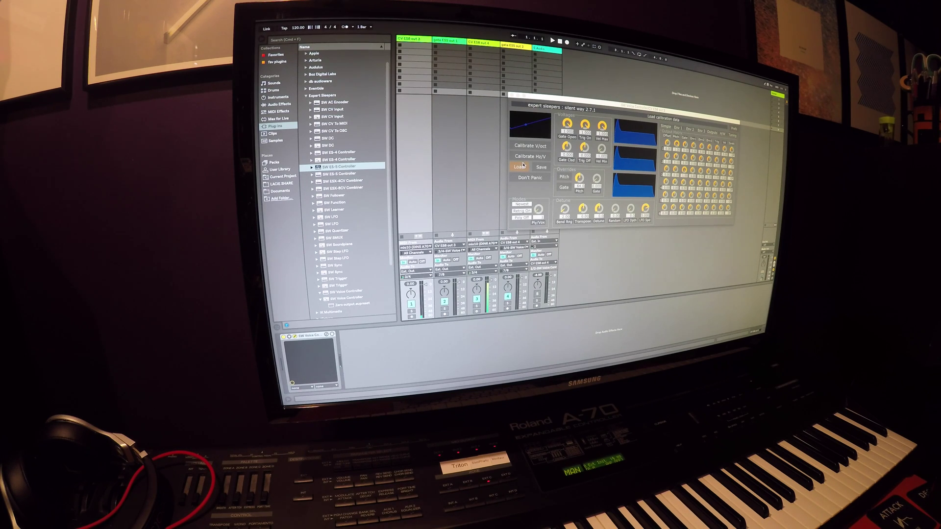